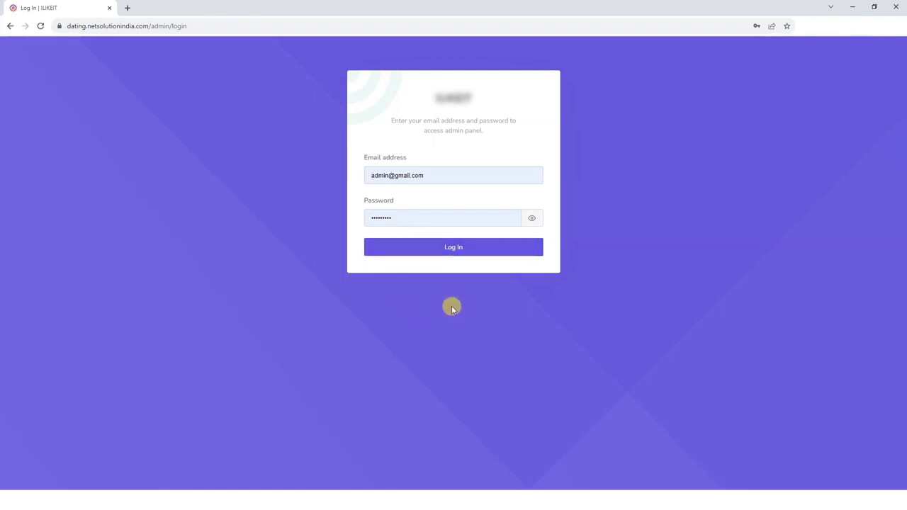
# Log in to the admin panel and open the form for adding a sub admin in Sub Admin Management
pyautogui.click(447, 254)
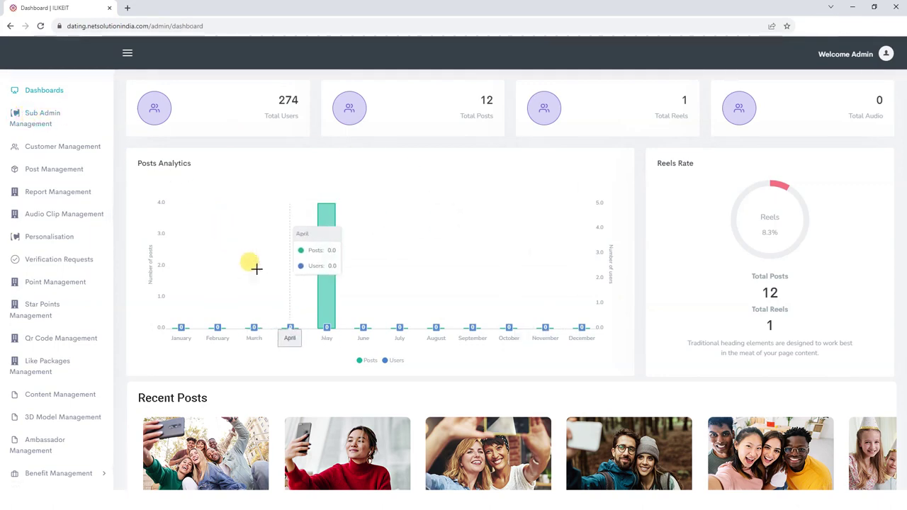
pyautogui.click(53, 119)
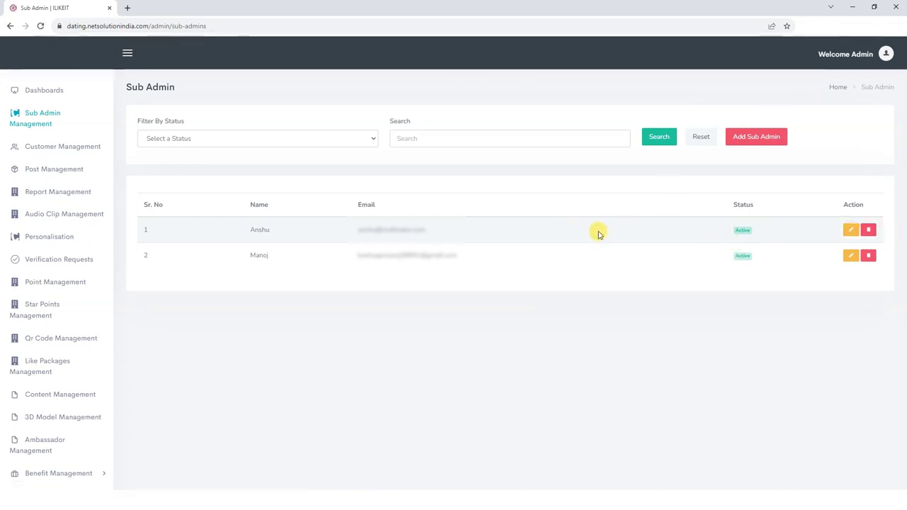
pyautogui.click(767, 141)
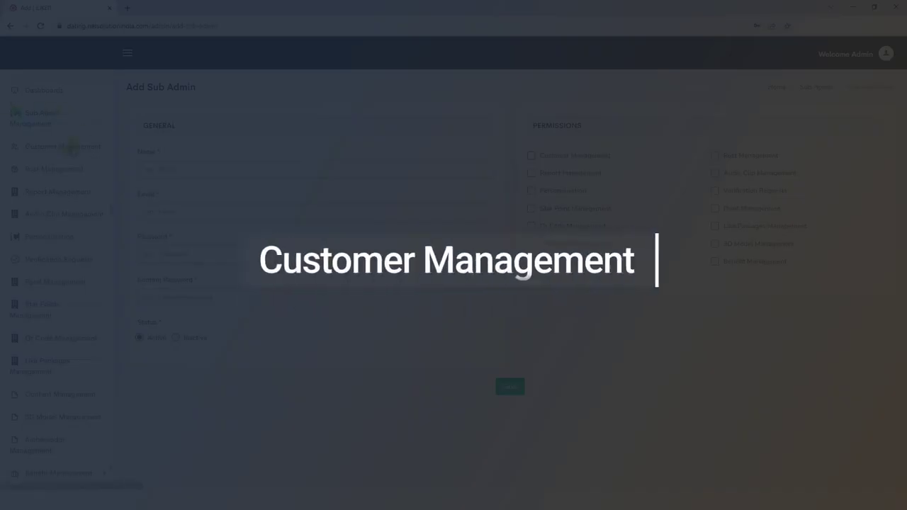
# Filter the customer list in Customer Management by the Active status
pyautogui.click(67, 146)
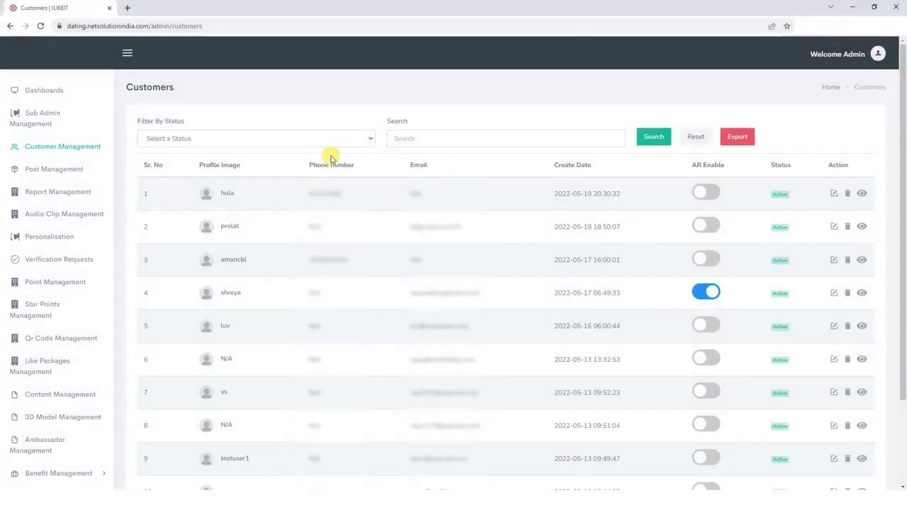
pyautogui.click(365, 139)
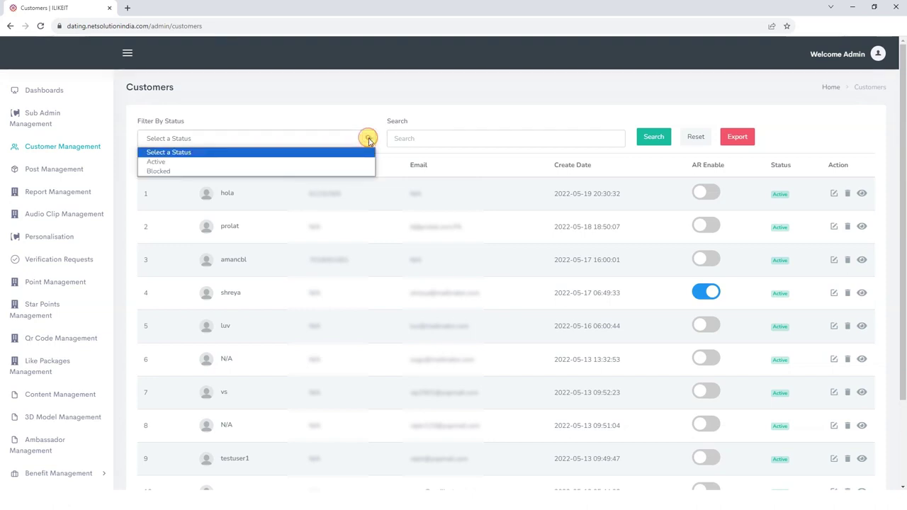
pyautogui.click(269, 163)
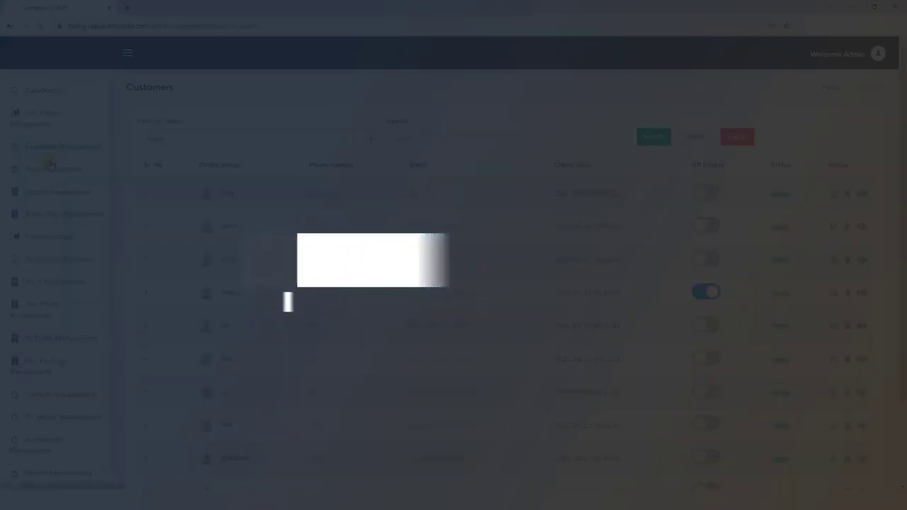
# Look through the posts in Post Management and open the Report Management page
pyautogui.click(50, 164)
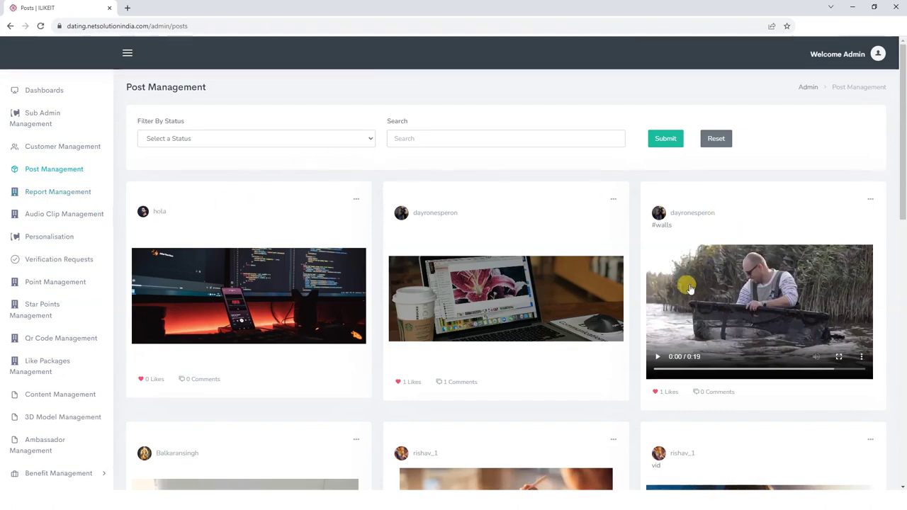
pyautogui.scroll(-9, 618, 423)
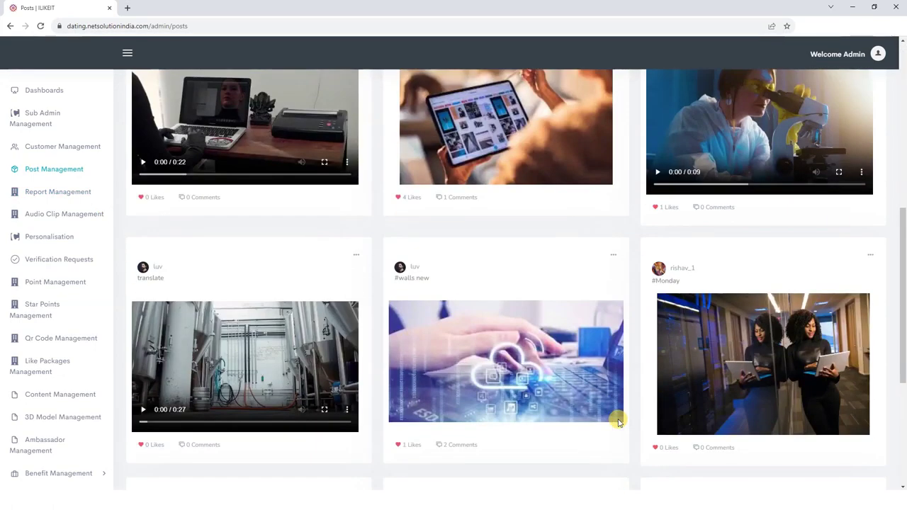
pyautogui.scroll(4, 618, 423)
pyautogui.scroll(5, 618, 423)
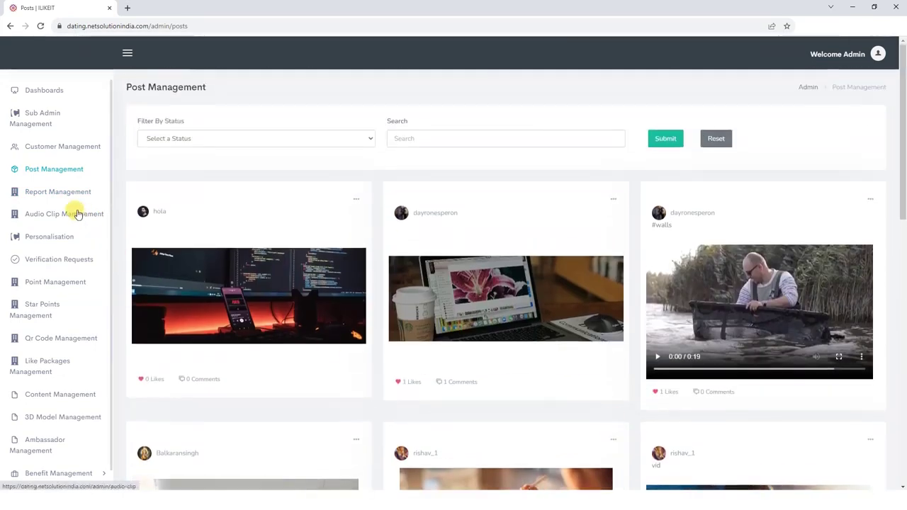
pyautogui.click(58, 193)
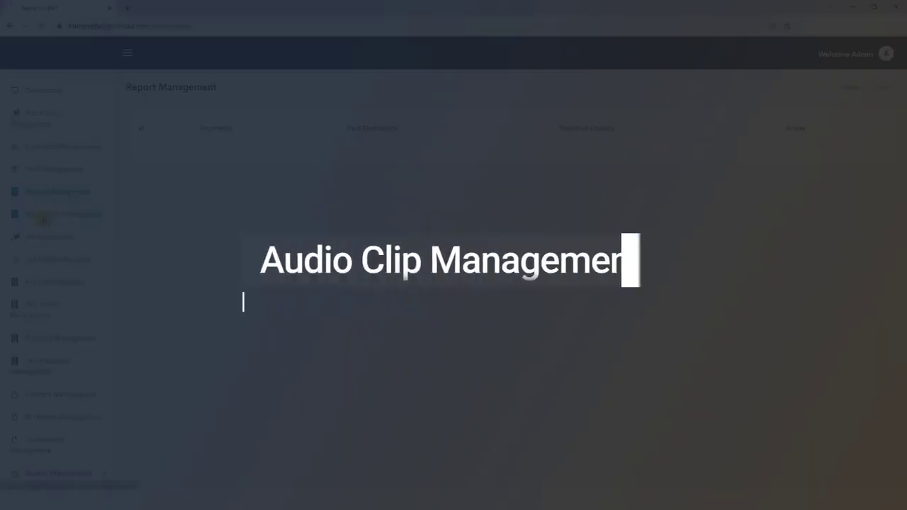
# Check the status filter options of the audio clip list and view the form for adding an audio clip
pyautogui.click(43, 219)
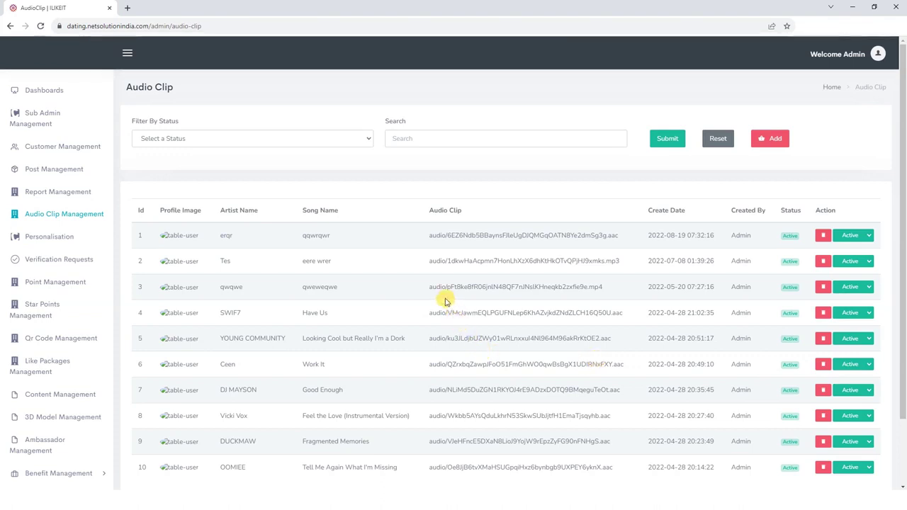
pyautogui.click(364, 139)
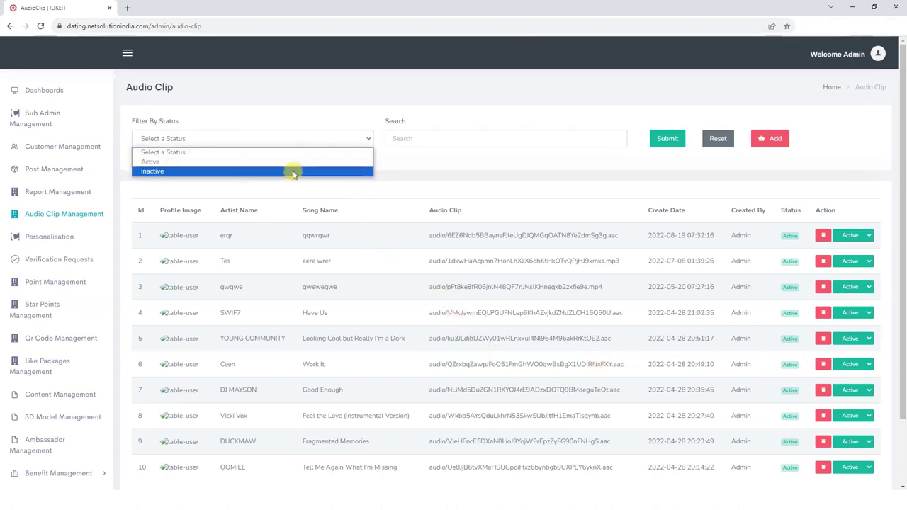
pyautogui.click(399, 172)
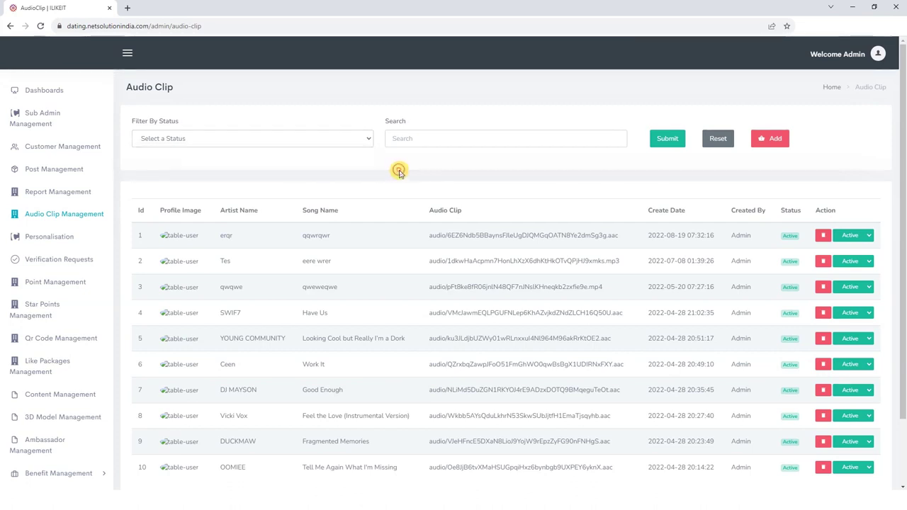
pyautogui.click(777, 140)
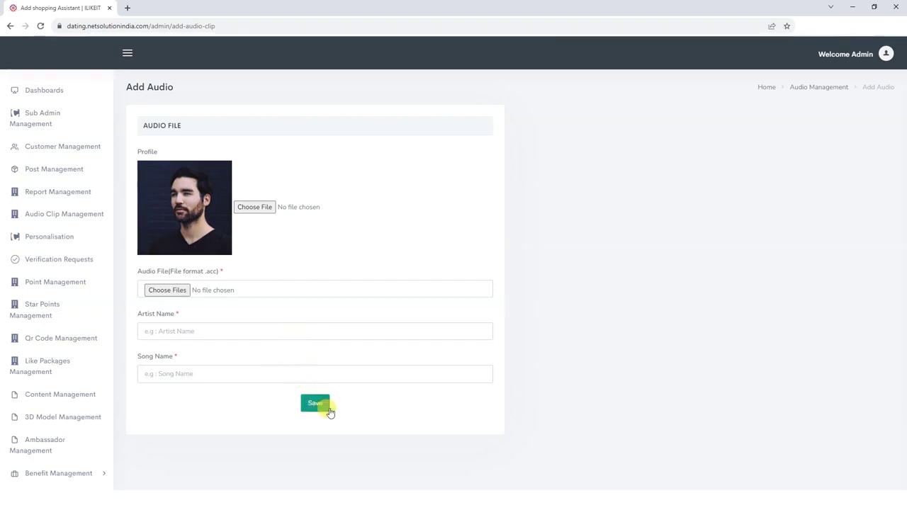
pyautogui.click(812, 89)
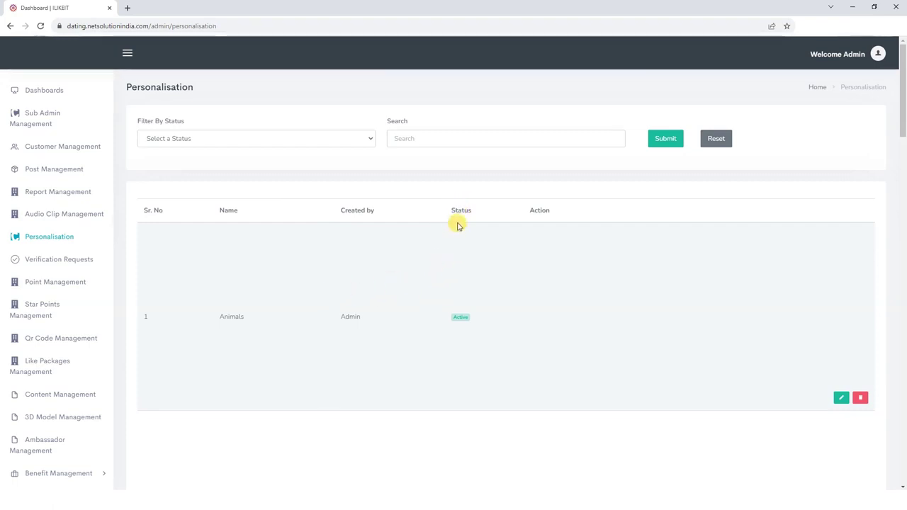
# Look through the categories in the Personalisation list
pyautogui.scroll(-6, 435, 267)
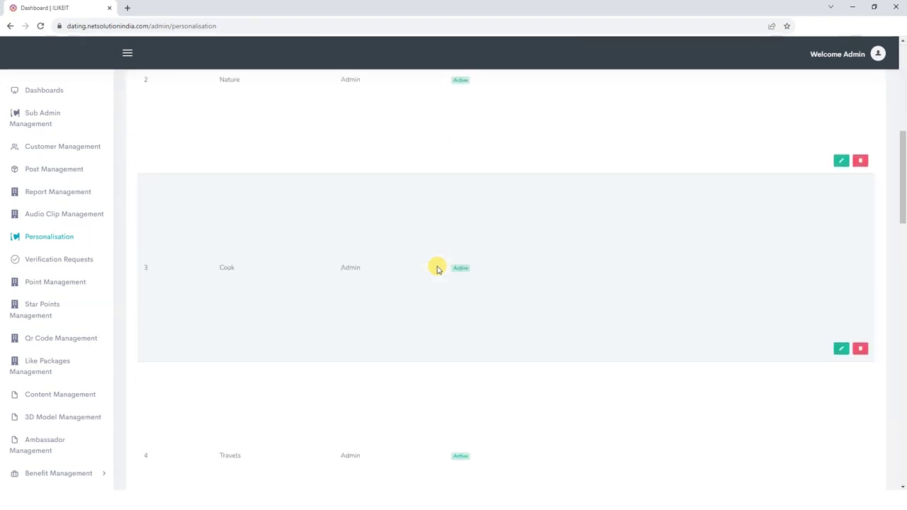
pyautogui.scroll(6, 437, 267)
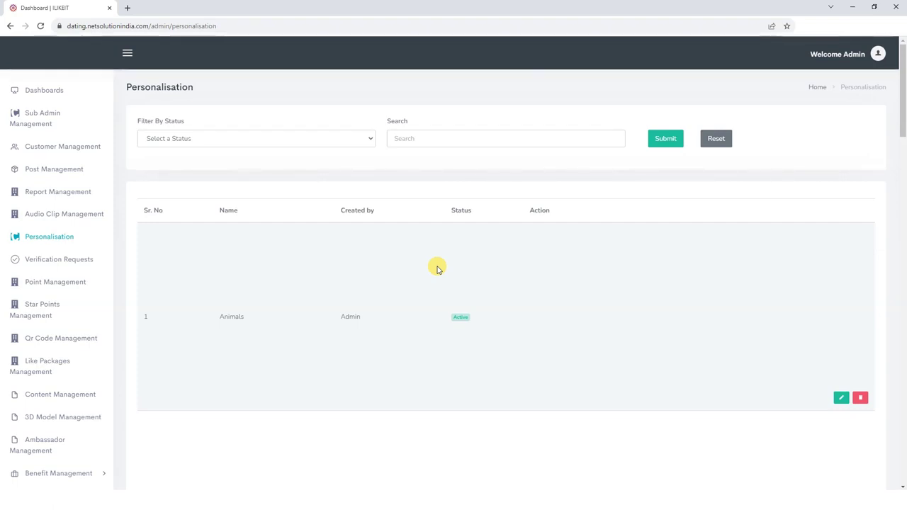
pyautogui.scroll(-1, 437, 268)
pyautogui.scroll(1, 437, 267)
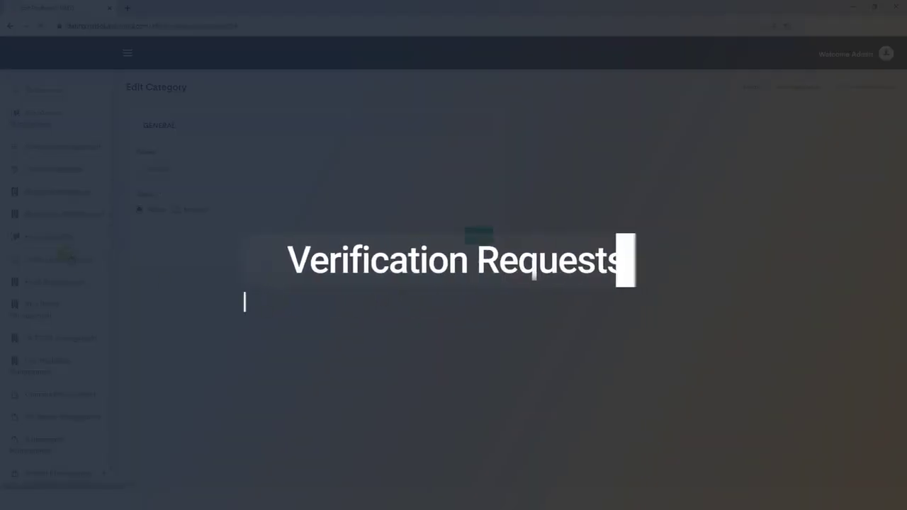
# View the Verification Requests, Point Management and Star Points Management pages
pyautogui.click(69, 259)
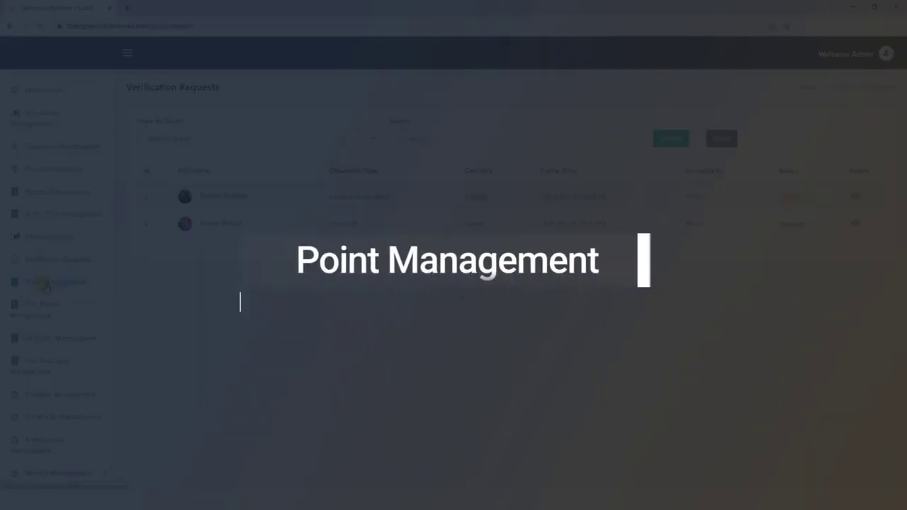
pyautogui.click(48, 281)
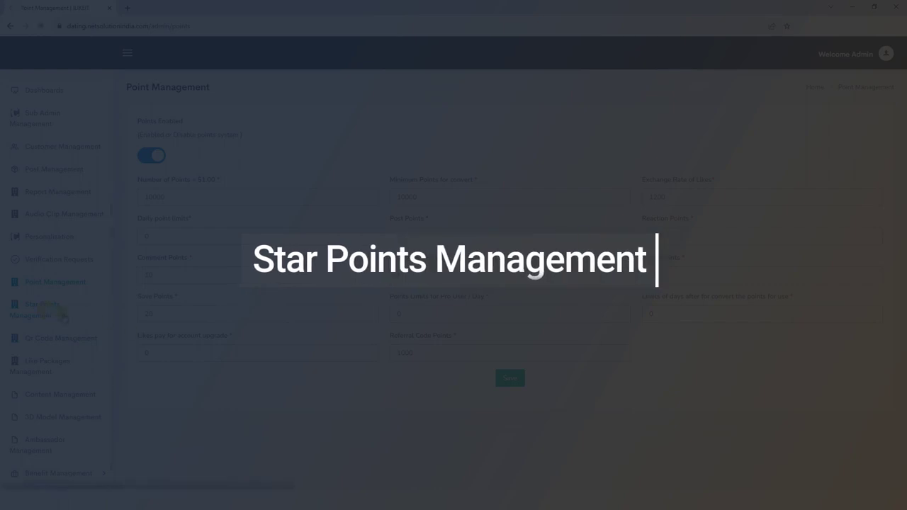
pyautogui.click(61, 313)
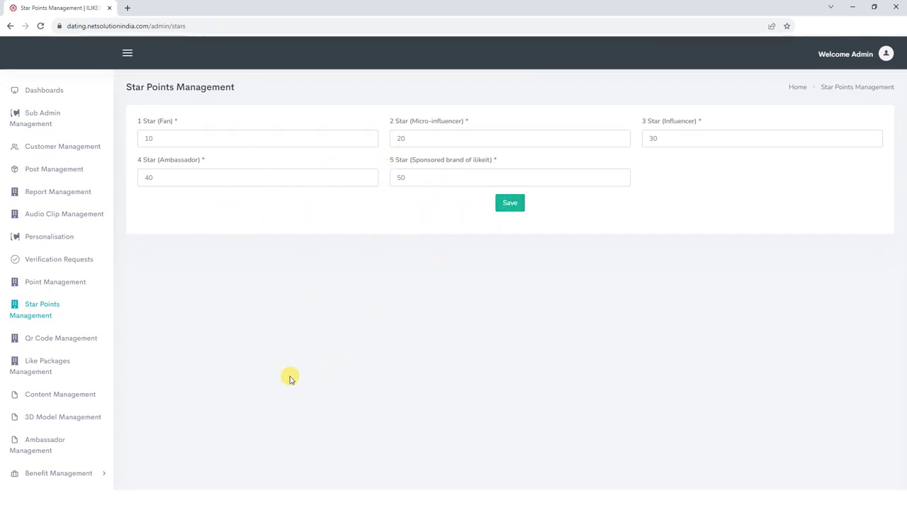
# View the form for adding a QR code in Qr Code Management, and open Like Packages Management
pyautogui.click(68, 343)
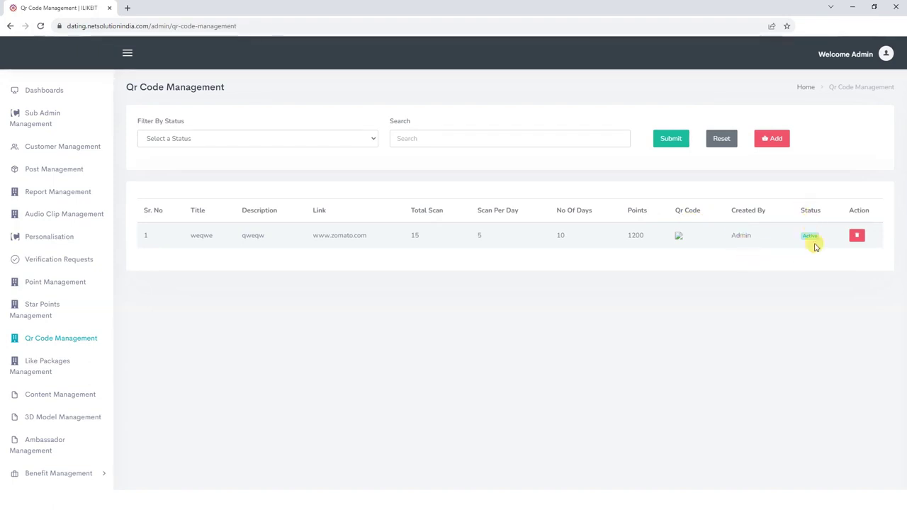
pyautogui.click(772, 139)
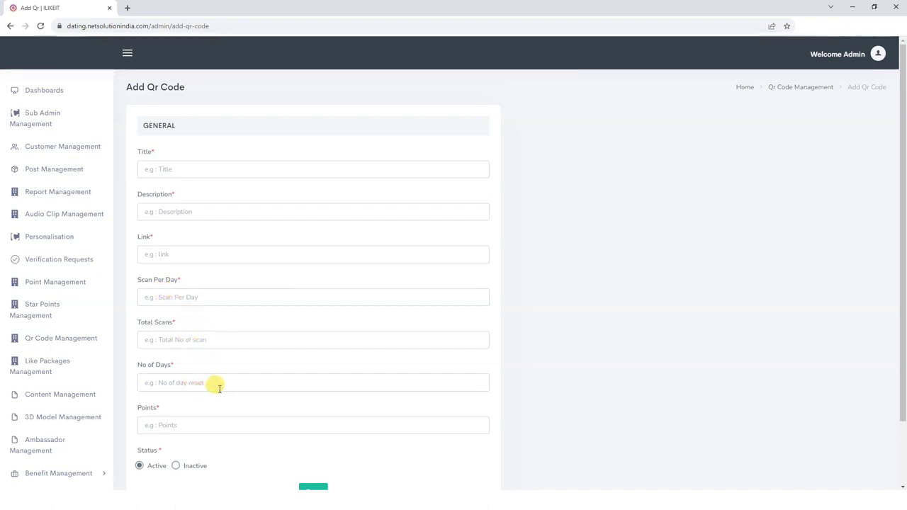
pyautogui.scroll(-1, 220, 428)
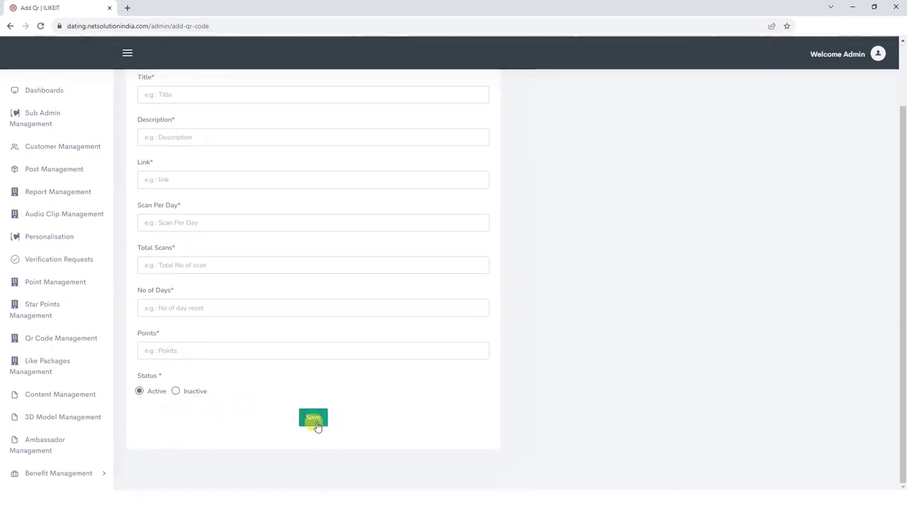
pyautogui.scroll(-1, 31, 332)
pyautogui.click(53, 355)
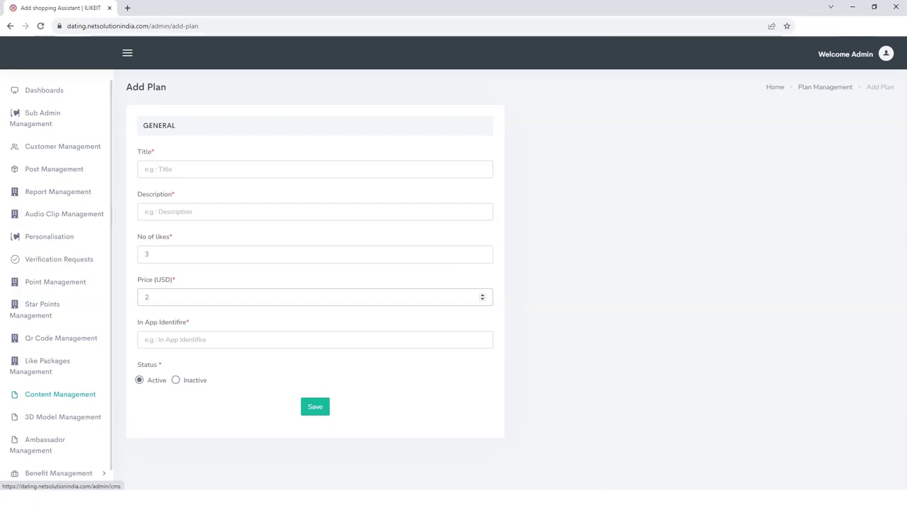
# Open the About Us page for editing in Content Management
pyautogui.scroll(-1, 66, 418)
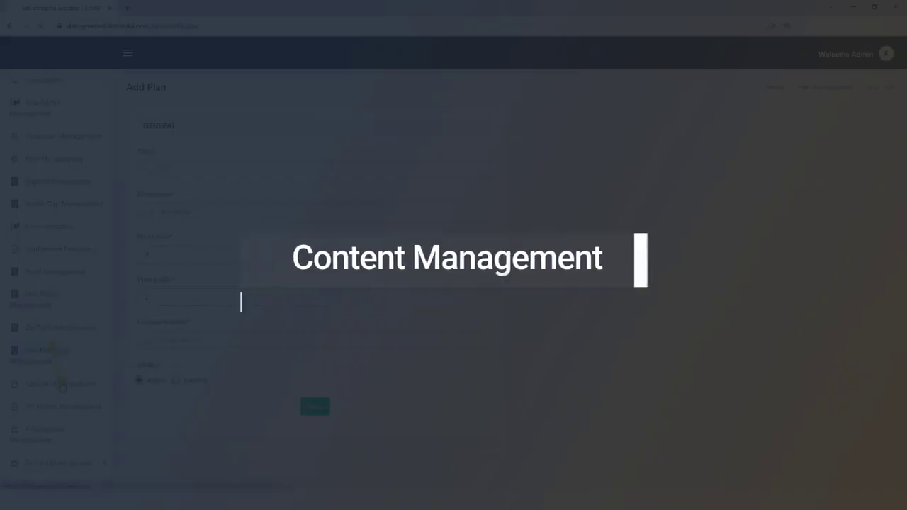
pyautogui.click(62, 386)
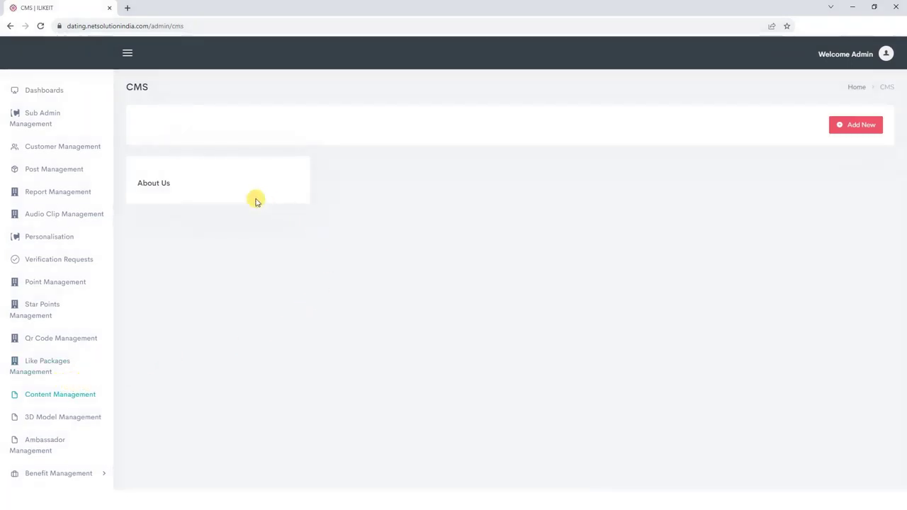
pyautogui.moveTo(168, 194)
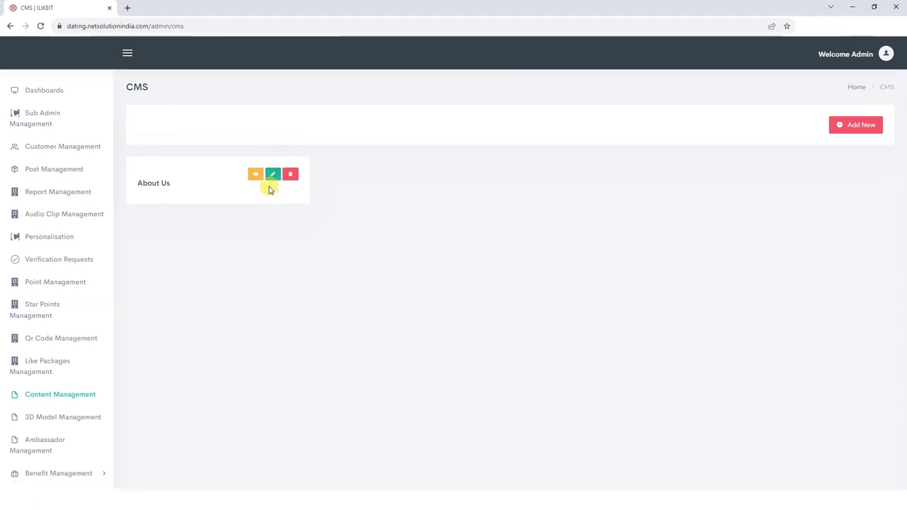
pyautogui.click(273, 179)
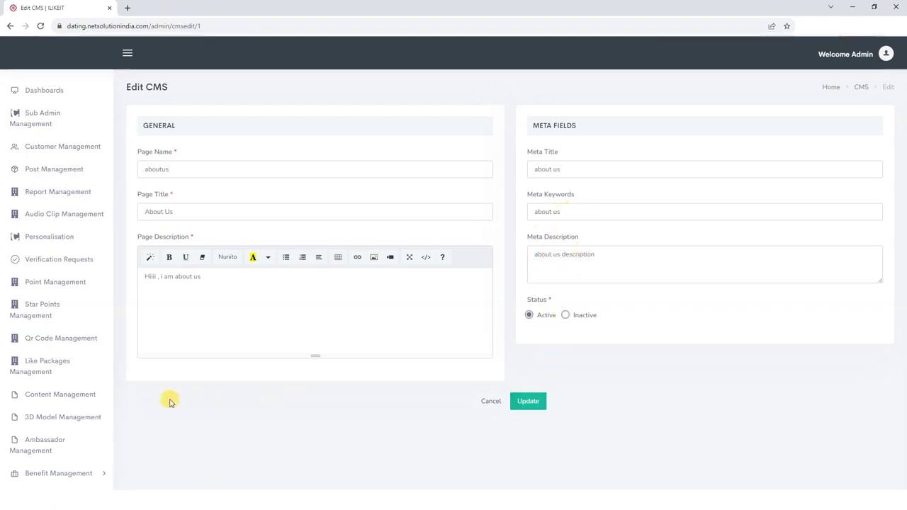
# Open the merchant list under Benefit Management and view the form for adding a merchant
pyautogui.scroll(-1, 57, 395)
pyautogui.click(58, 437)
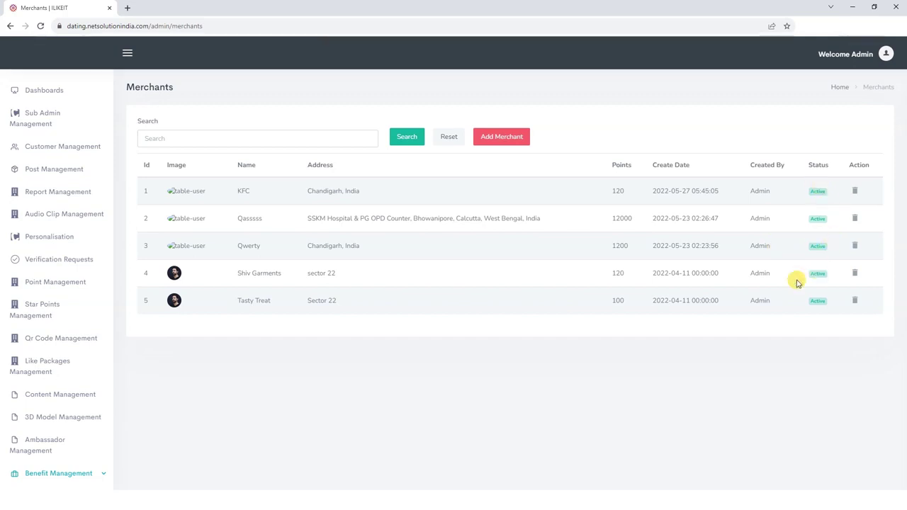
pyautogui.click(492, 140)
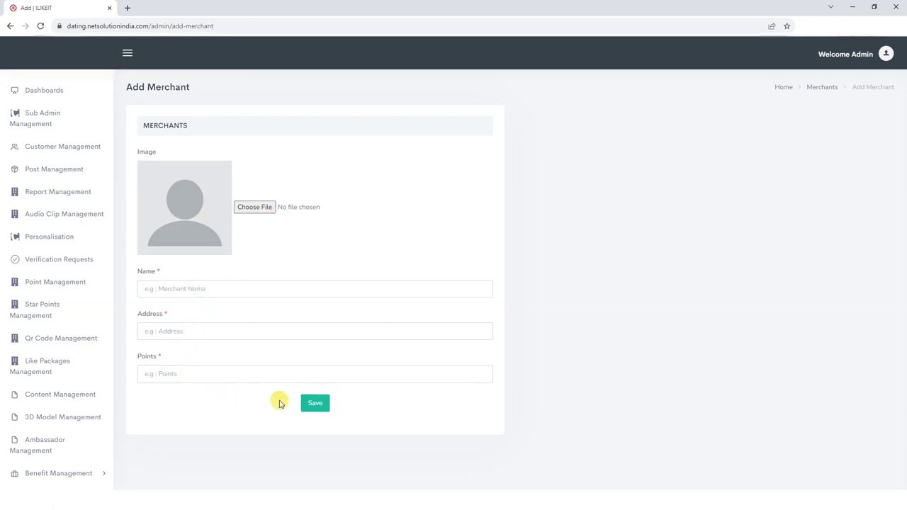
# View the Invoice Management list and the Product Management page under Benefit Management
pyautogui.scroll(-1, 75, 435)
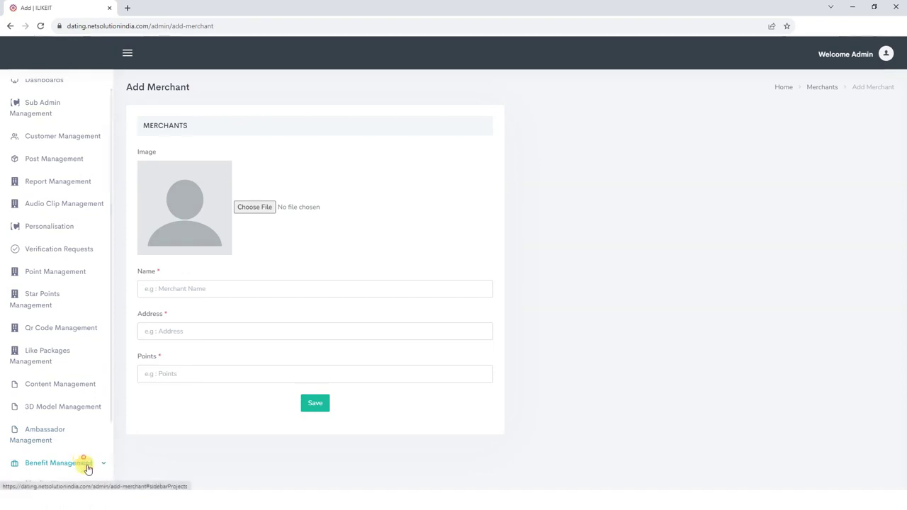
pyautogui.click(84, 462)
pyautogui.click(45, 430)
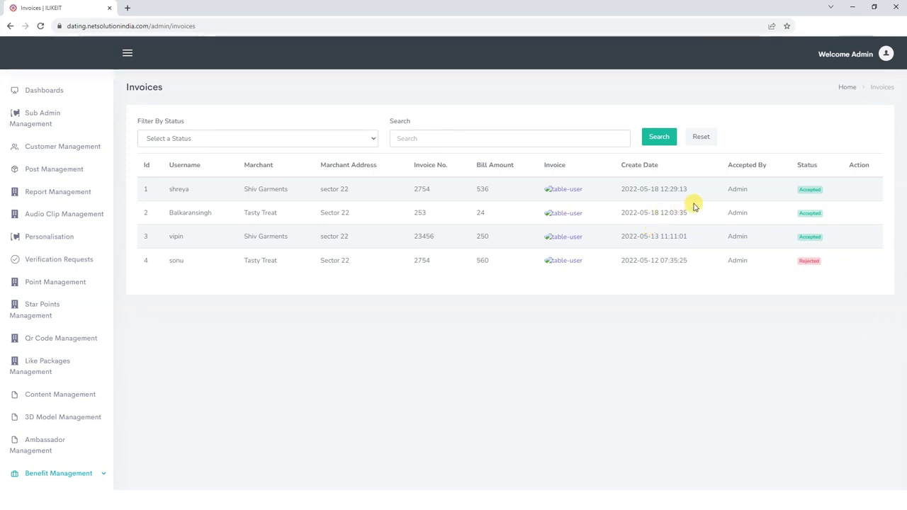
pyautogui.scroll(-2, 85, 474)
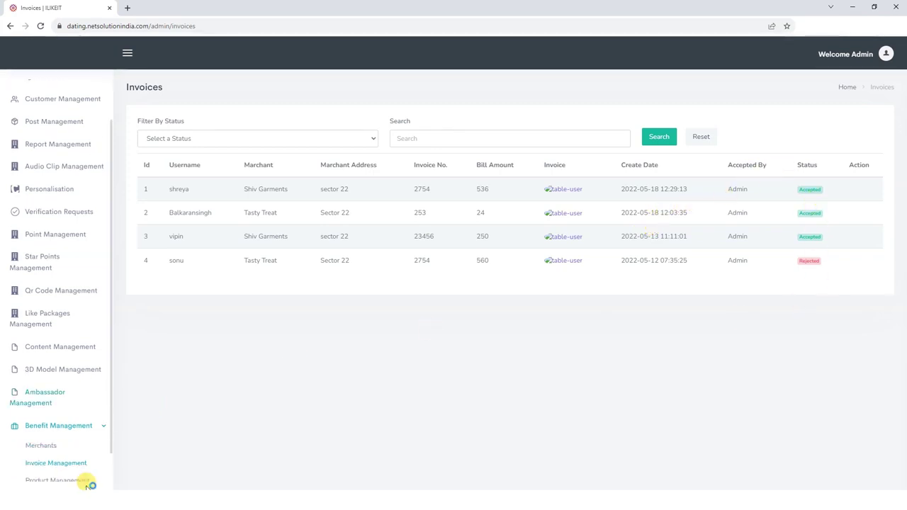
pyautogui.click(60, 448)
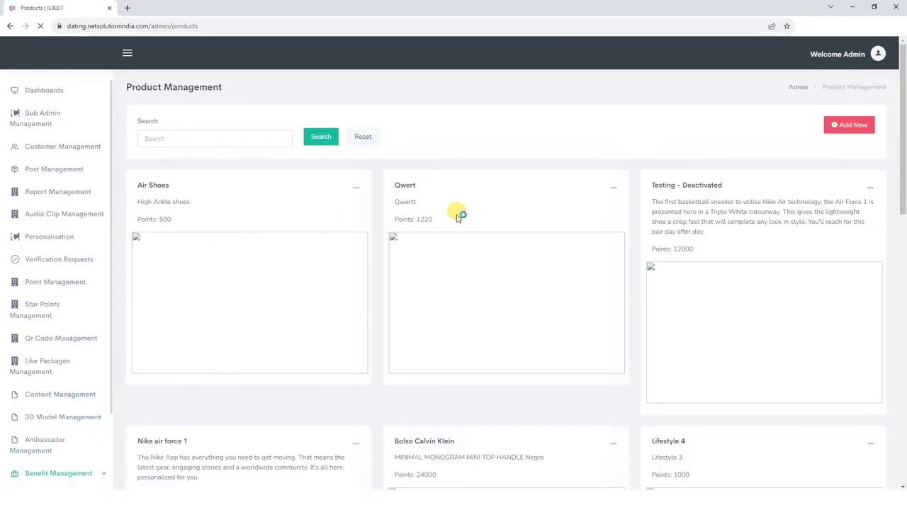
# Look through the product cards in Product Management and open the form for adding a new product
pyautogui.scroll(-2, 458, 386)
pyautogui.scroll(-2, 458, 386)
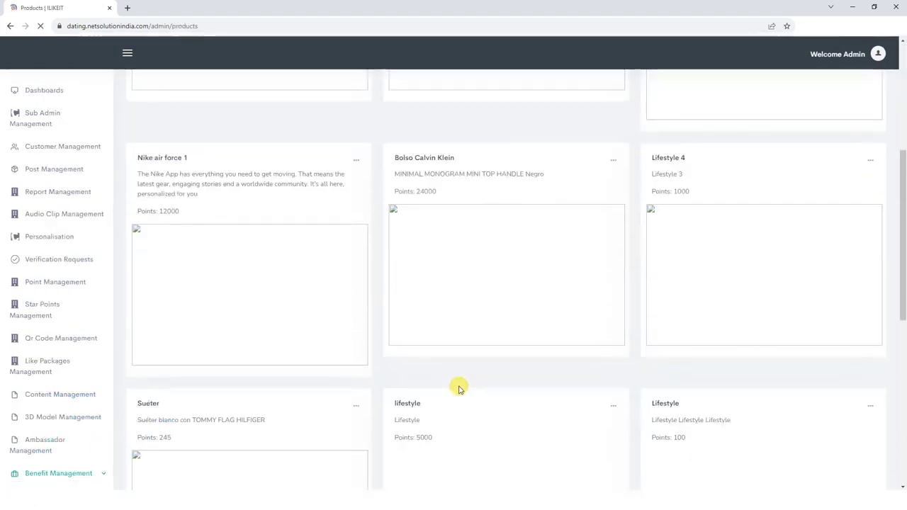
pyautogui.scroll(4, 459, 386)
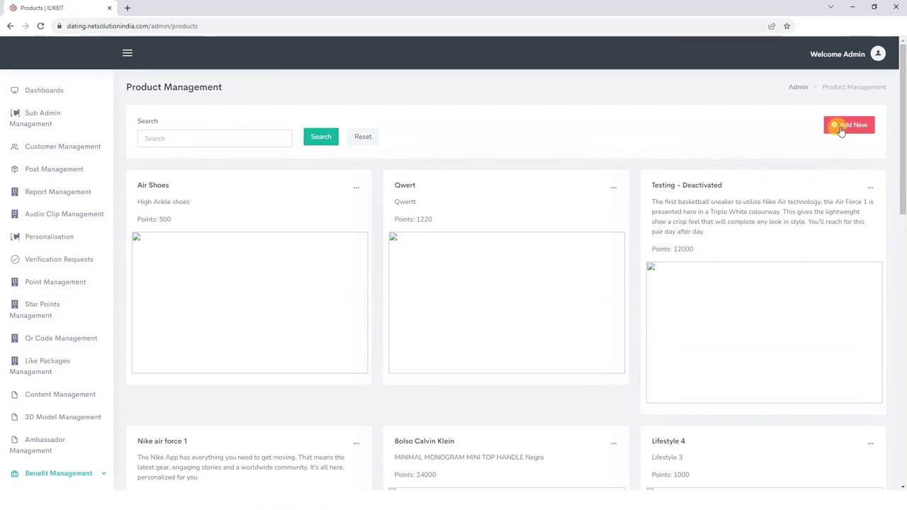
pyautogui.click(843, 130)
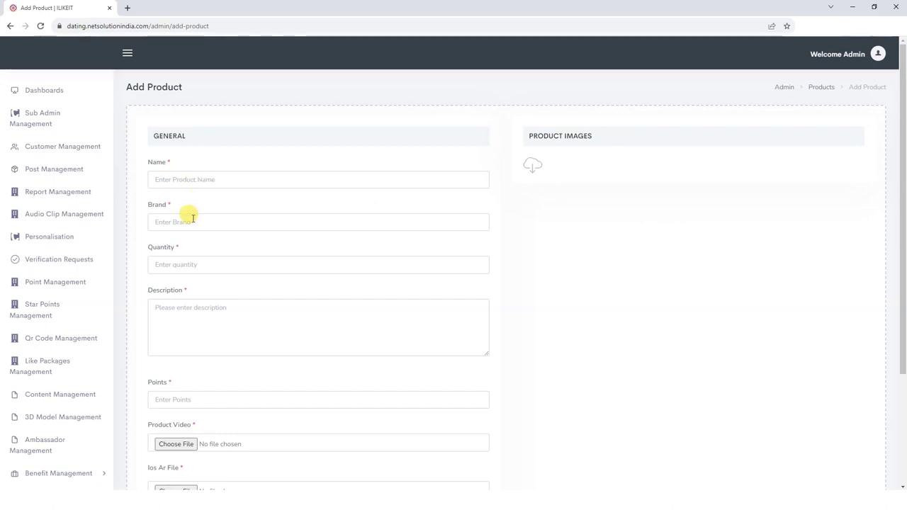
# Set the new product's quantity to 2 and view the remaining fields of the product form, including the video and AR files
pyautogui.click(478, 262)
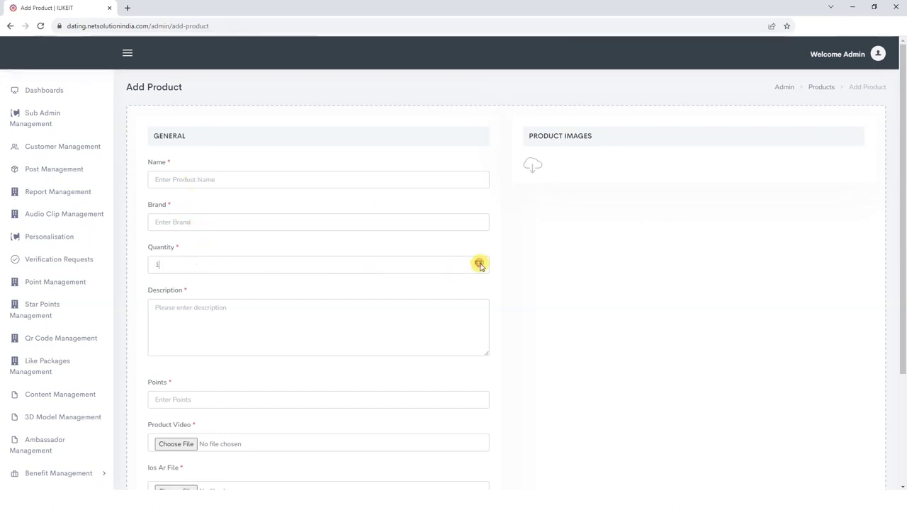
pyautogui.click(478, 262)
pyautogui.scroll(-2, 248, 388)
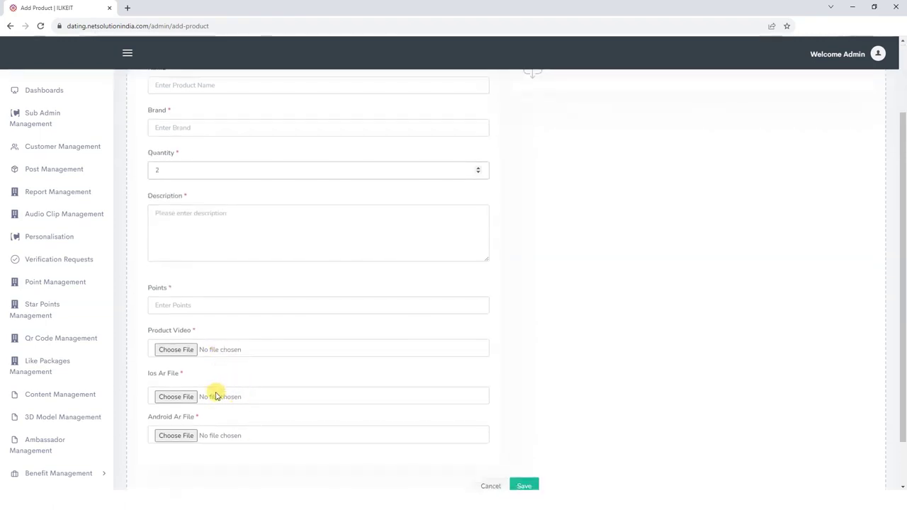
pyautogui.scroll(-1, 425, 459)
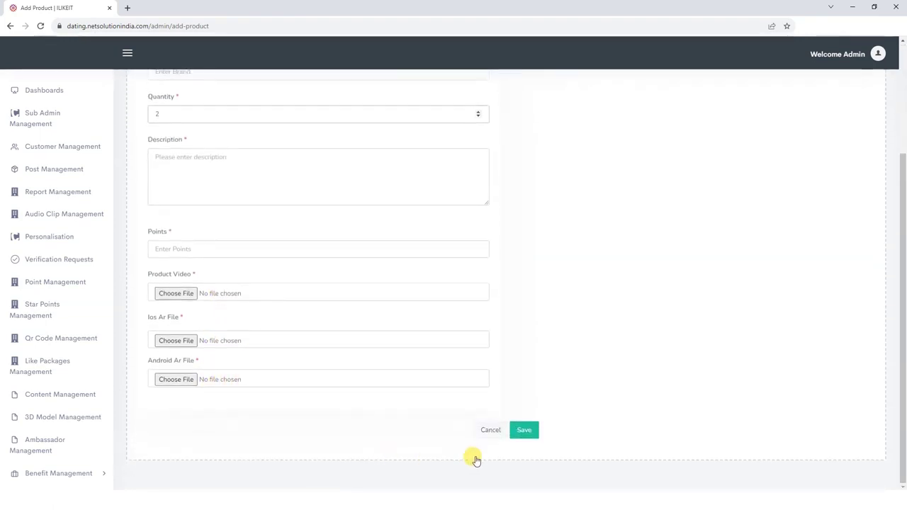
pyautogui.scroll(-1, 77, 427)
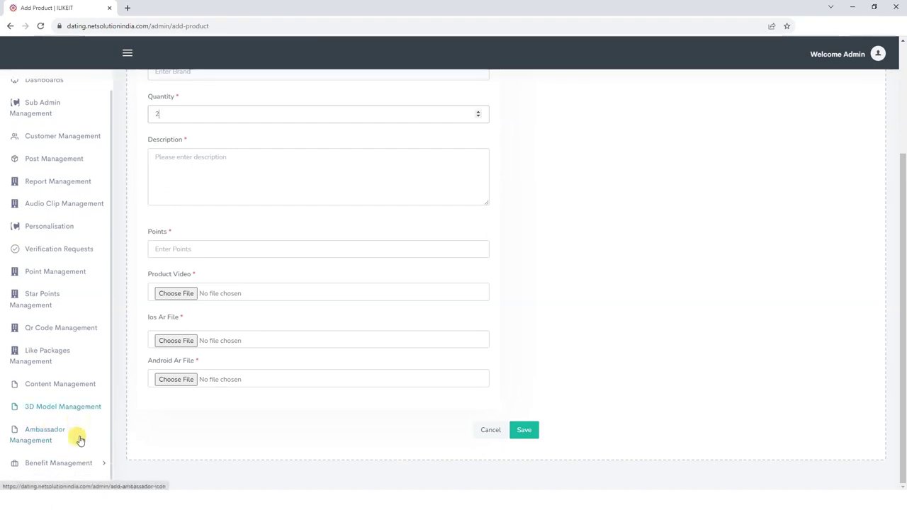
# Open Redeem Management under Benefit Management
pyautogui.click(90, 462)
pyautogui.scroll(-1, 71, 460)
pyautogui.click(65, 466)
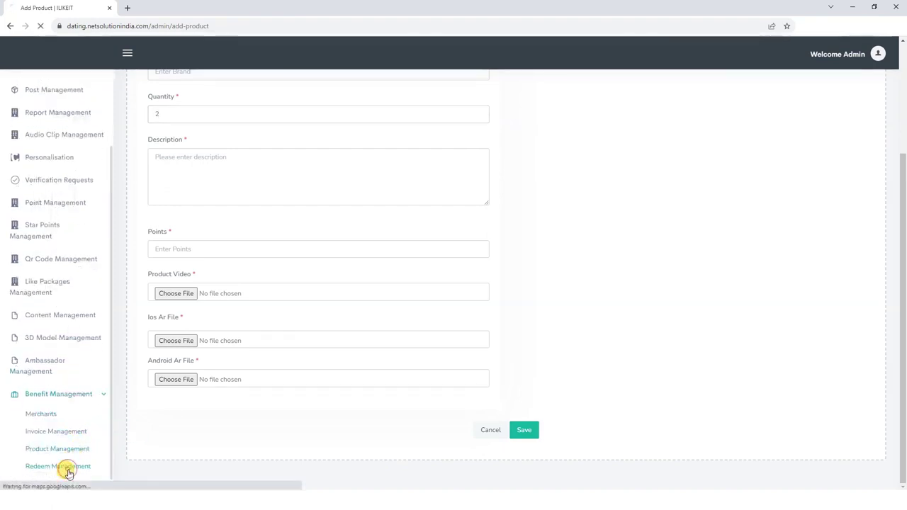